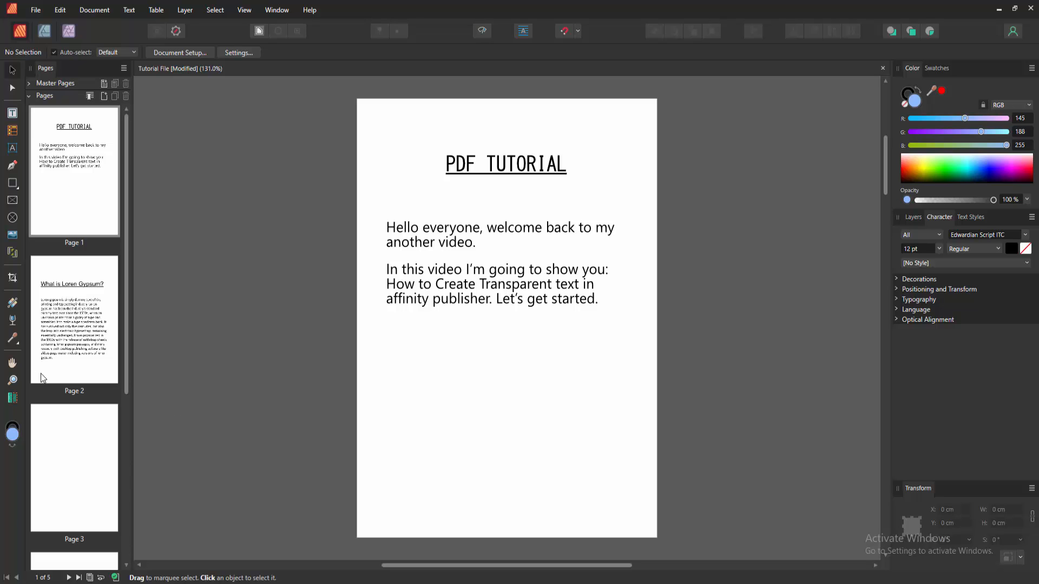
scroll(41, 373, down, 3)
scroll(45, 379, down, 2)
scroll(42, 376, up, 4)
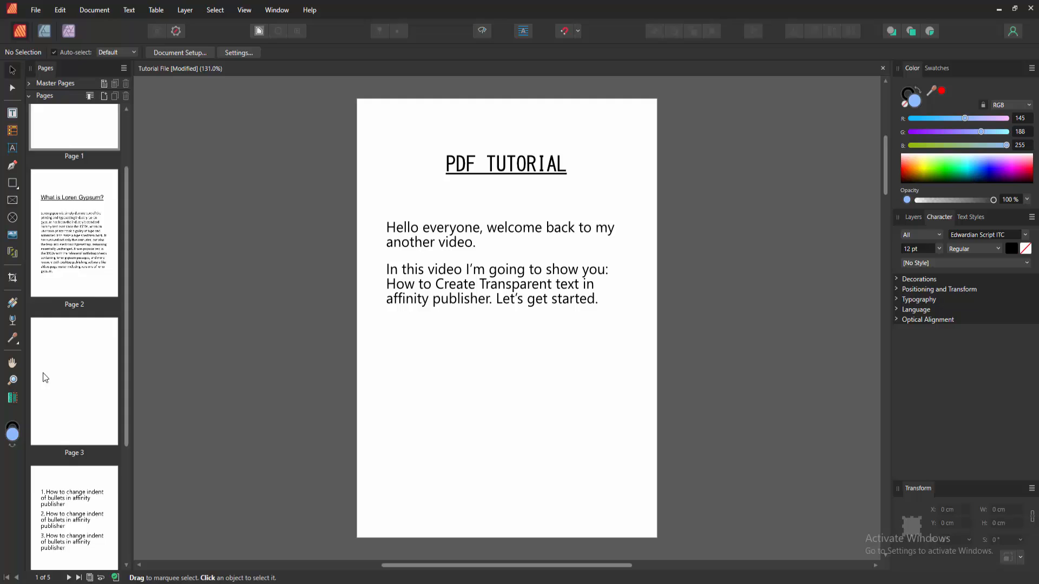
scroll(63, 227, up, 2)
Step: Browse the page thumbnails and land on the blank page 3
click(84, 298)
scroll(84, 299, down, 2)
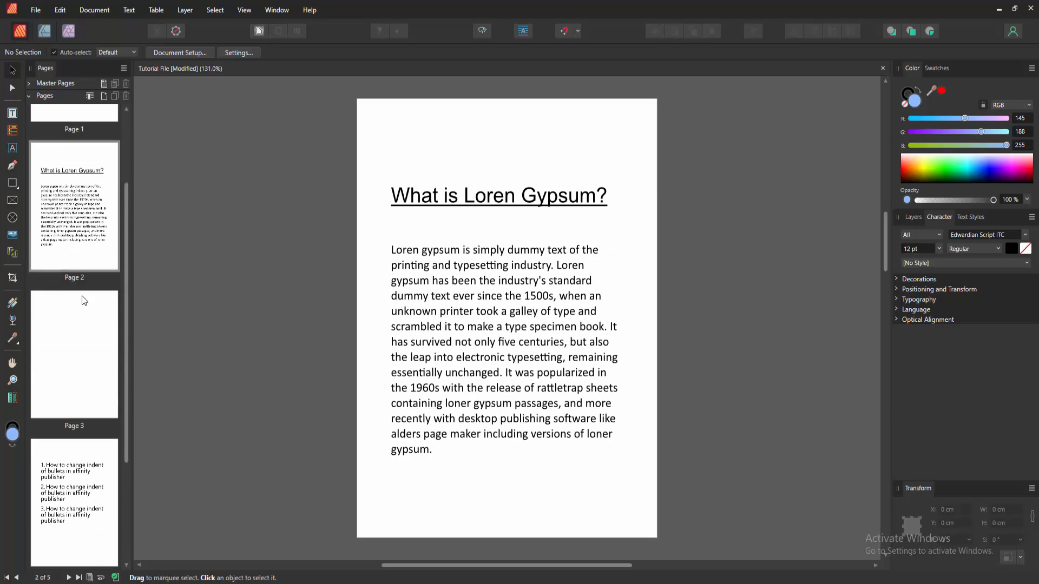
scroll(84, 299, up, 2)
click(102, 191)
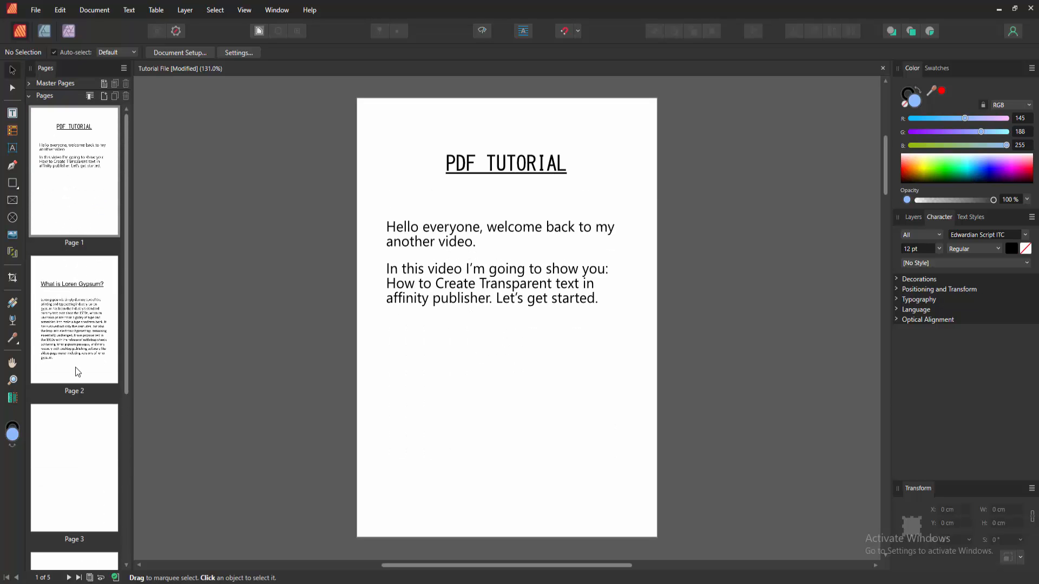
scroll(88, 449, up, 1)
click(88, 450)
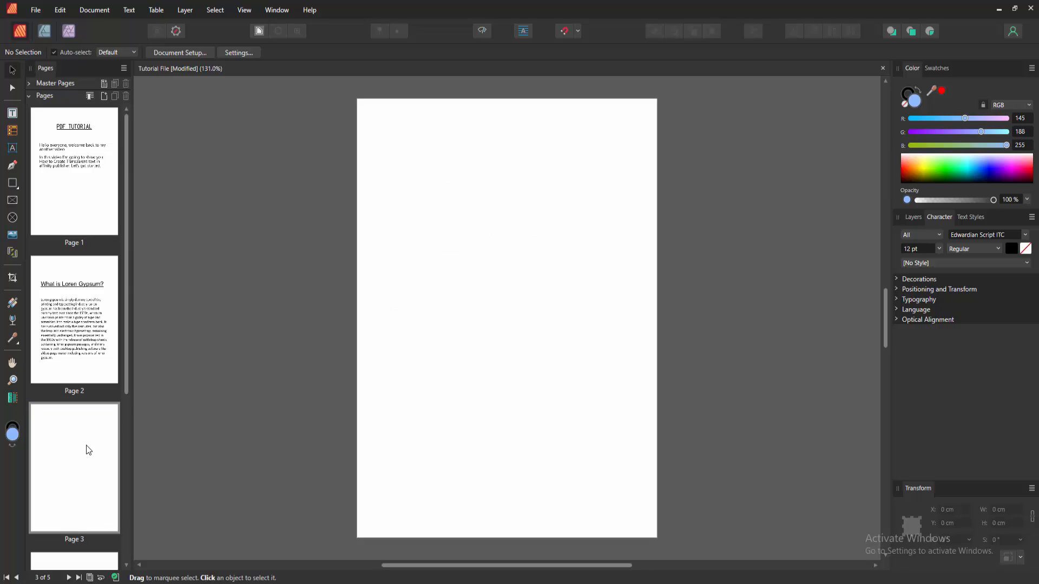
Step: Draw a text frame near the top of page 3 for the PDF TUTORIAL heading
click(13, 113)
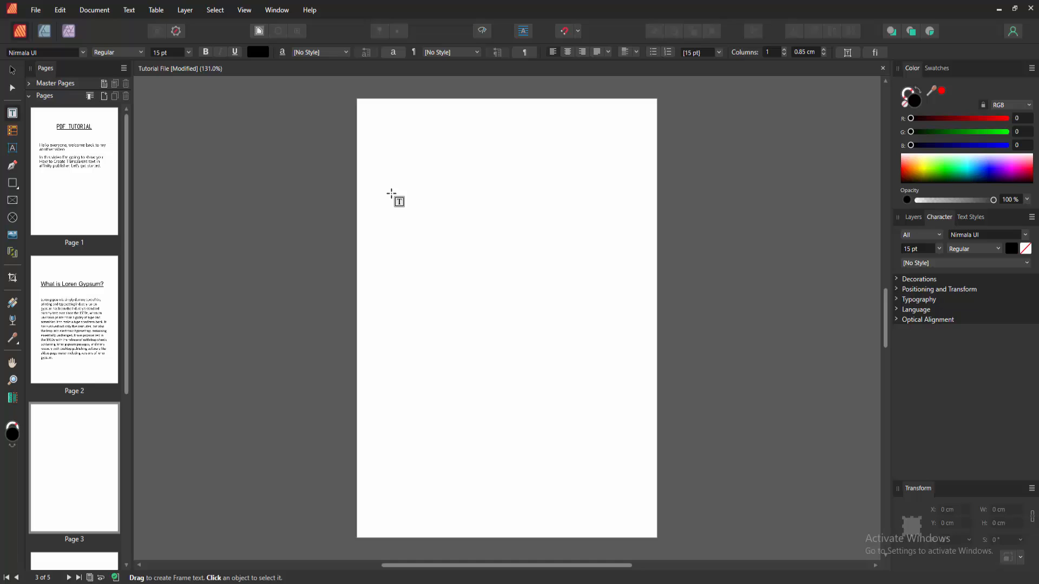
mouse_move(390, 190)
mouse_down()
mouse_move(536, 280)
mouse_move(614, 265)
mouse_up()
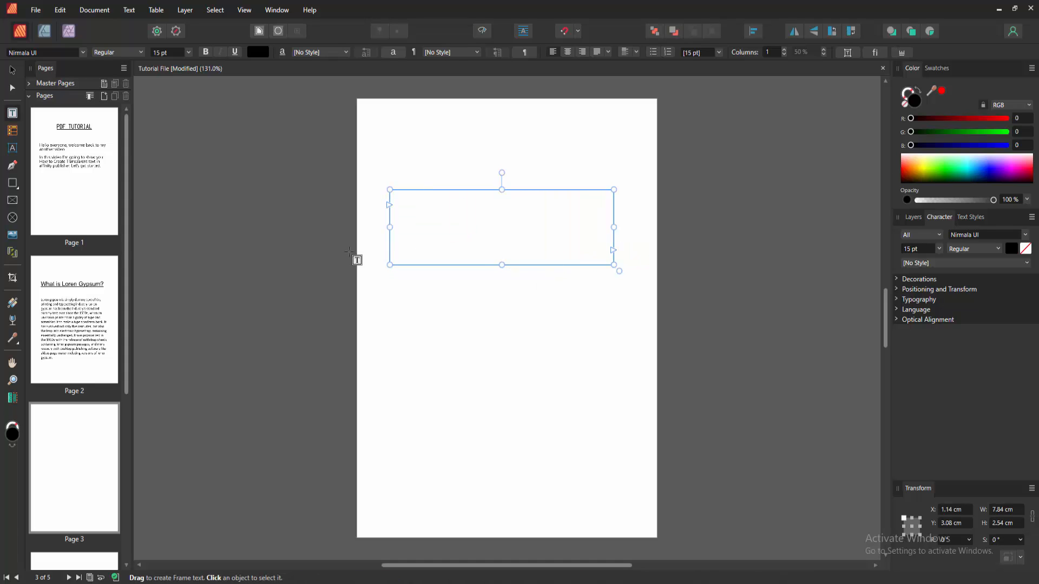
text(P)
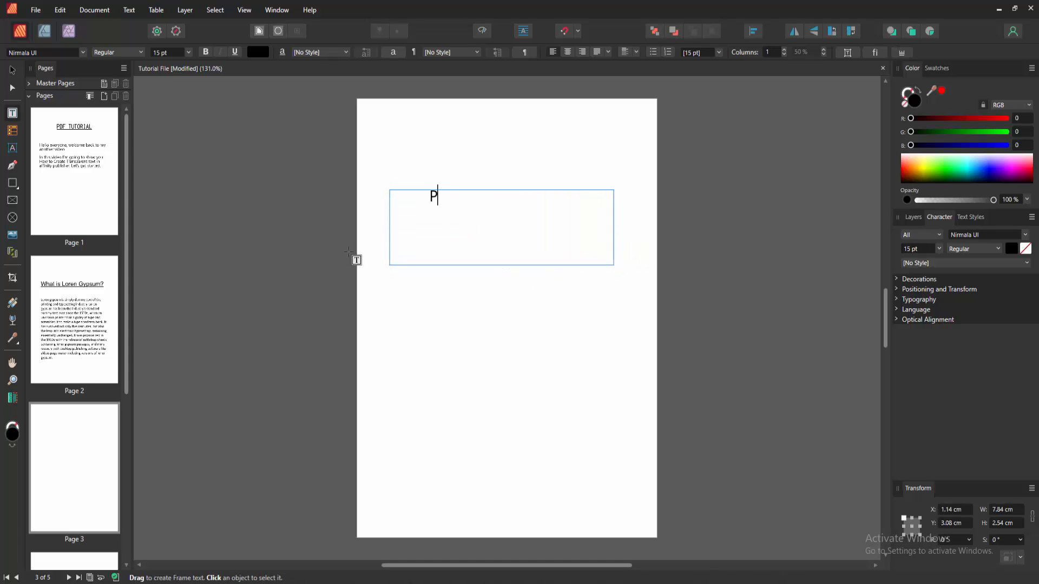
text(DF TUTOR)
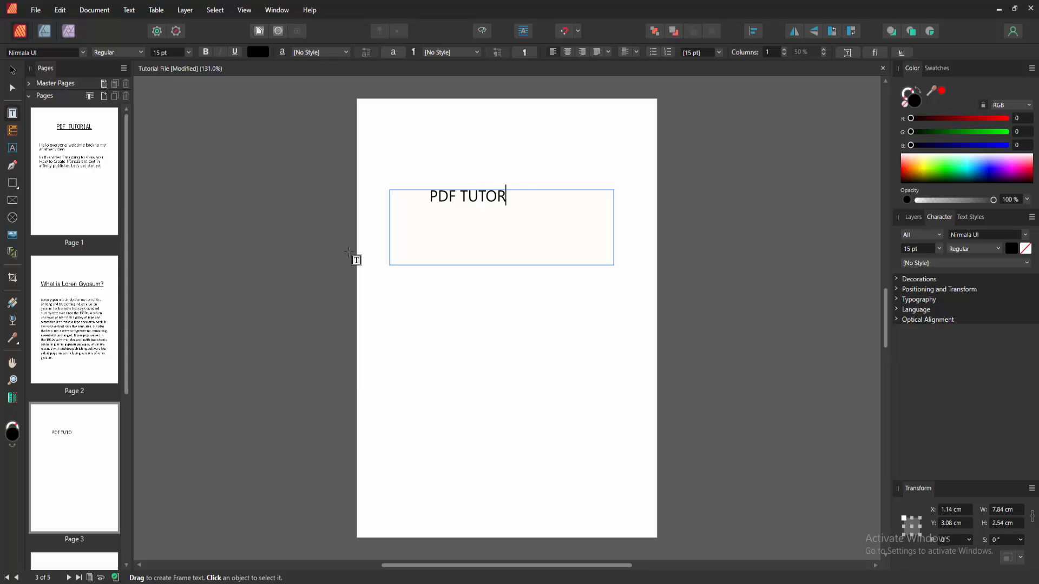
text(IAL)
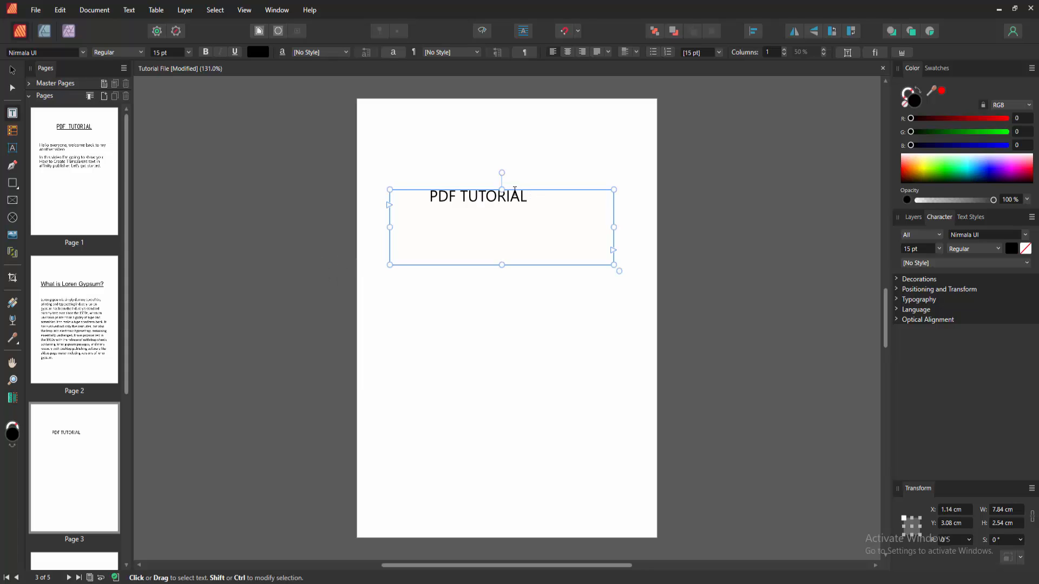
Step: Select the PDF TUTORIAL text and set it to 24 pt bold
drag(526, 196, 415, 184)
key(Escape)
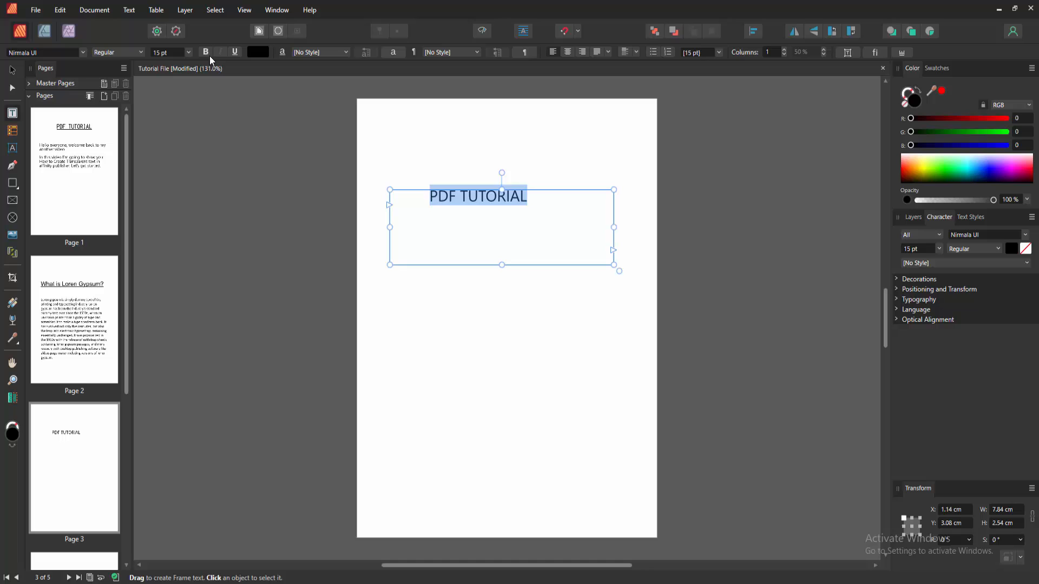
click(187, 52)
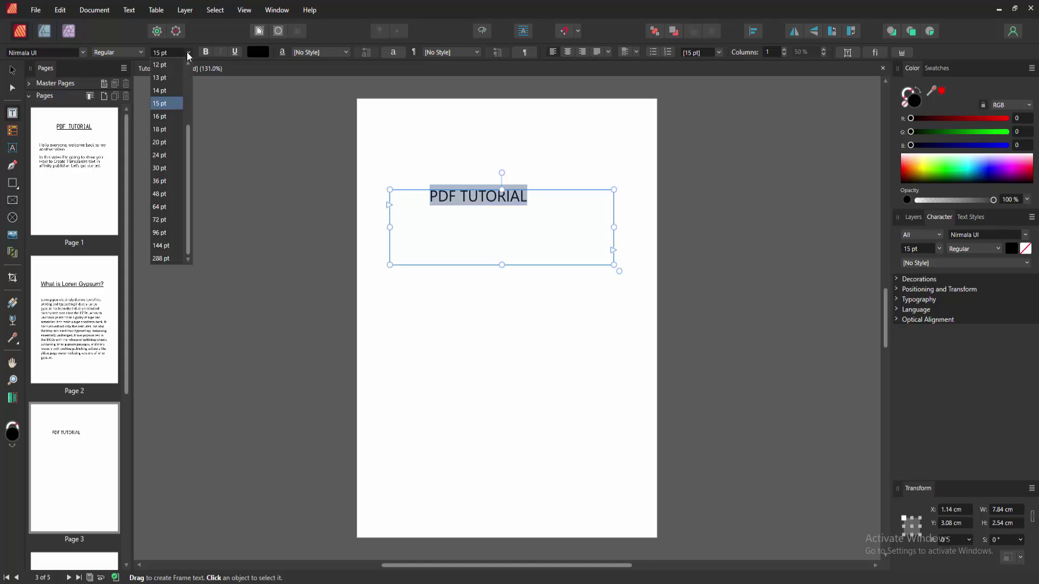
click(168, 155)
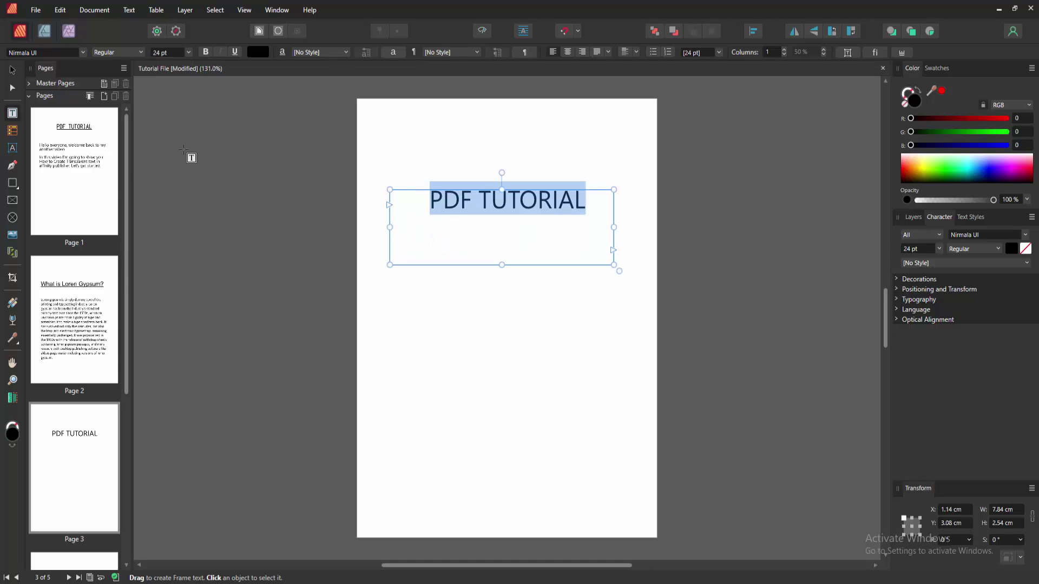
click(205, 51)
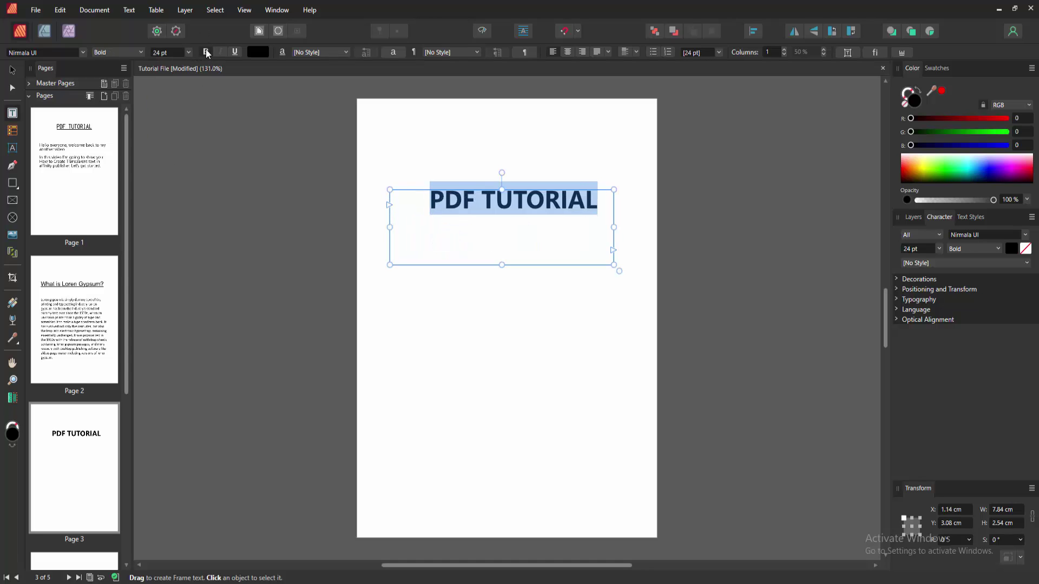
Step: Colour the heading text blue from the text colour swatches
click(263, 53)
click(274, 160)
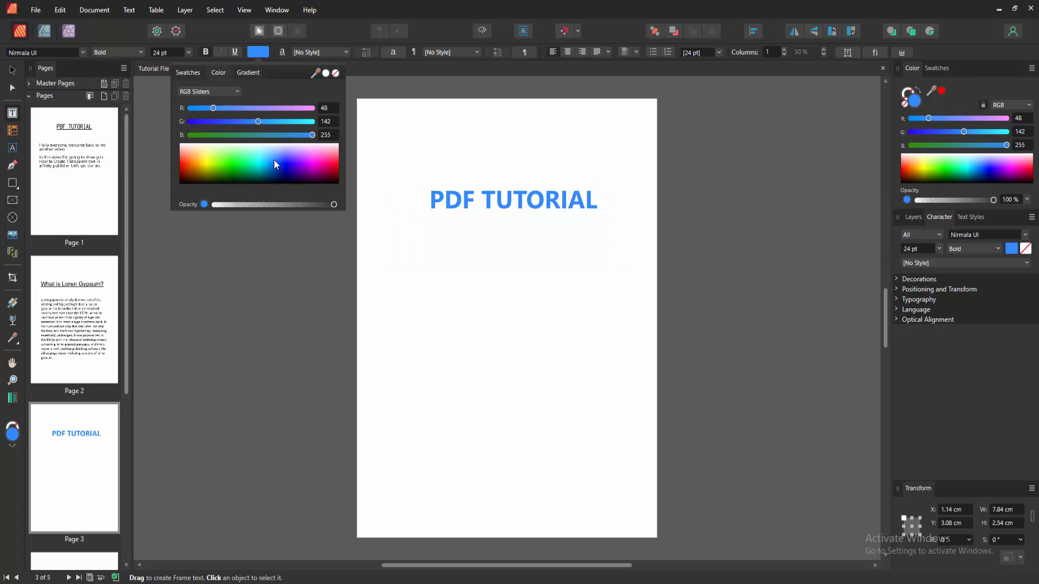
click(264, 200)
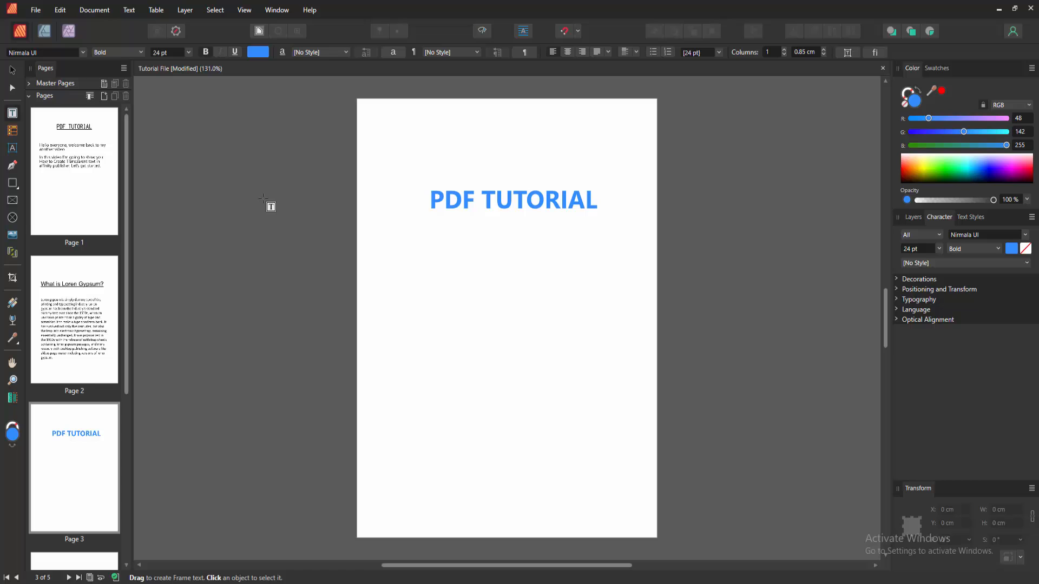
Step: Pick the fern photo IMG_5342 from work (E:) > picture via Place Image
key(v)
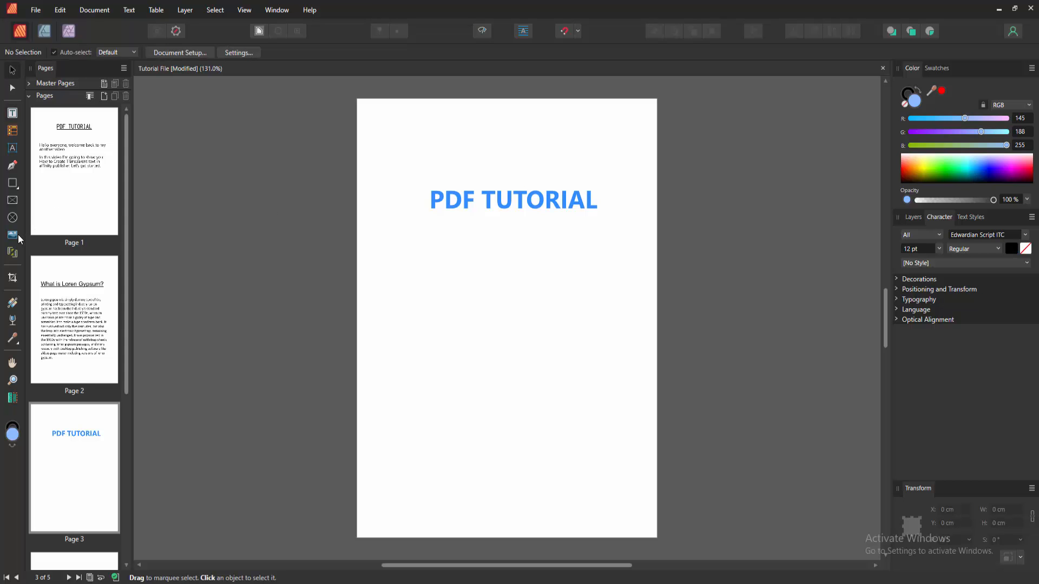
click(13, 235)
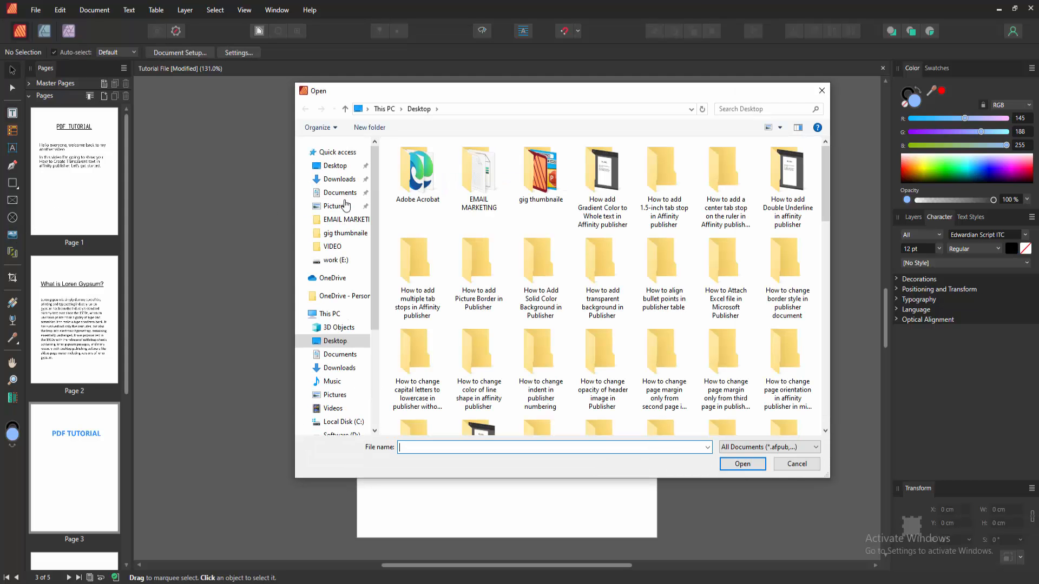
click(335, 261)
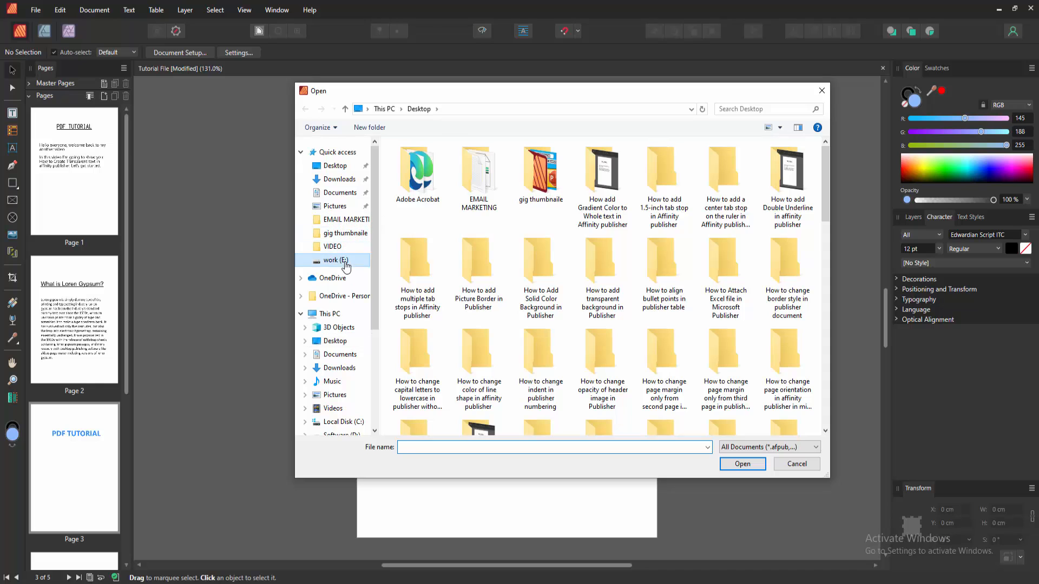
double_click(413, 196)
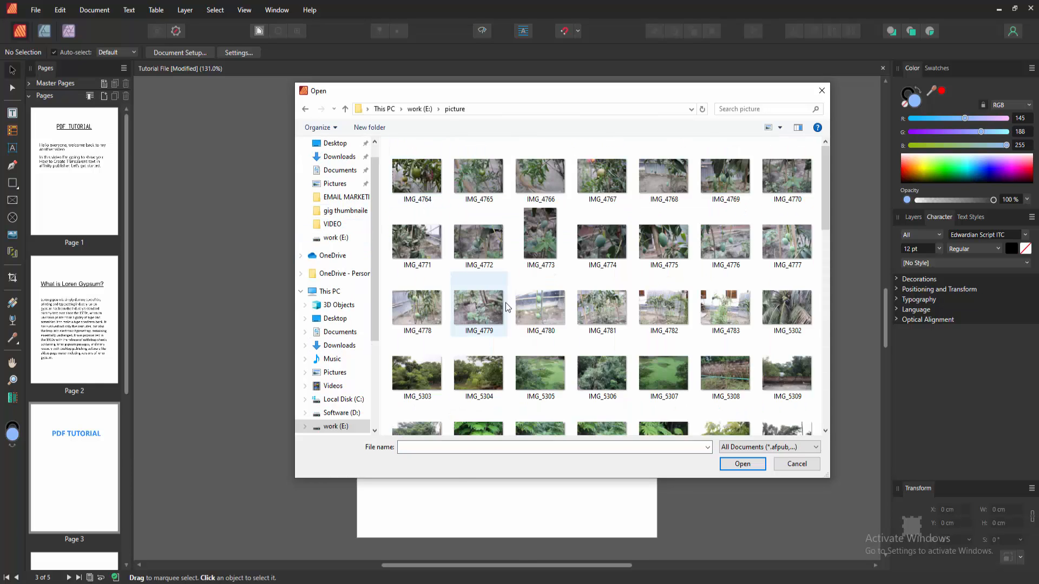
scroll(560, 233, down, 5)
scroll(560, 233, down, 3)
click(612, 155)
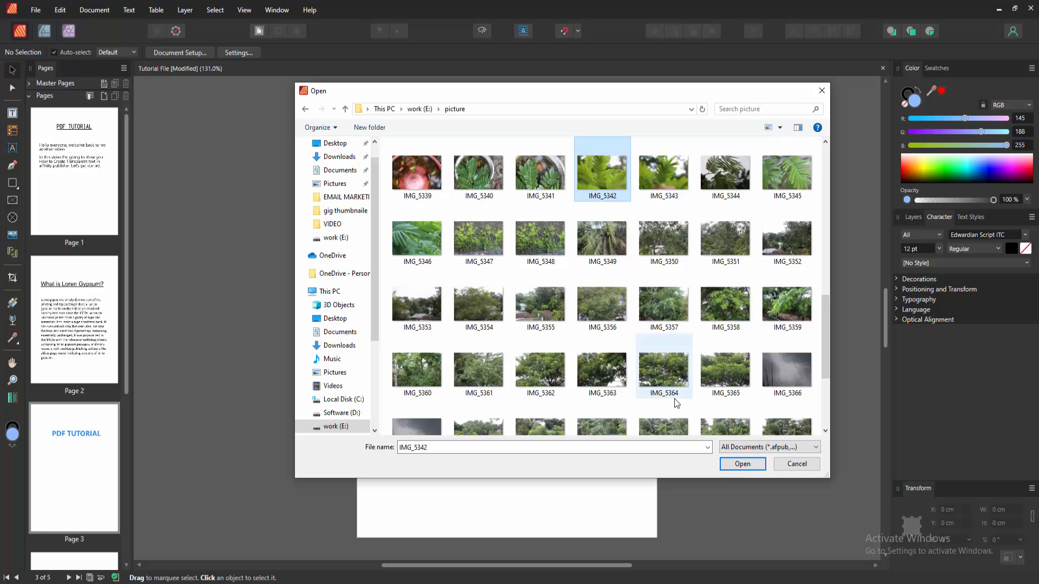
click(743, 464)
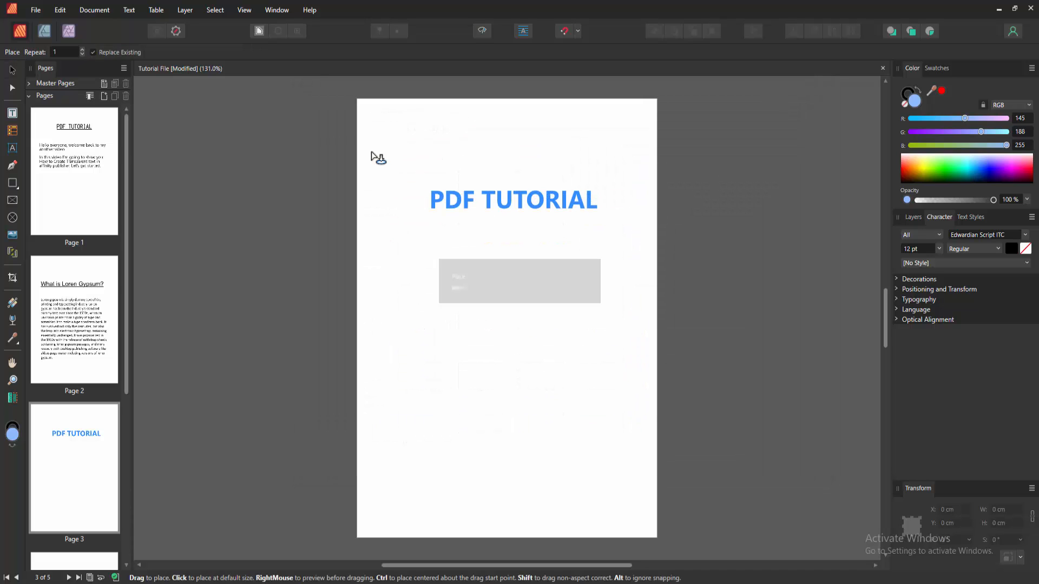
Step: Place the fern photo at the top of page 3 and move its layer beneath PDF TUTORIAL
drag(371, 152, 631, 277)
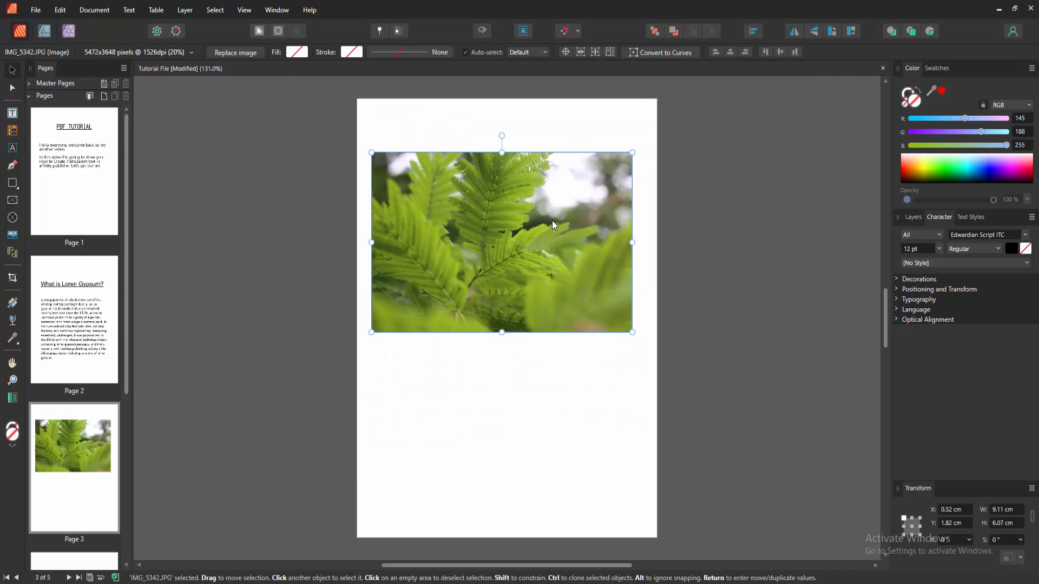
click(914, 217)
drag(945, 259, 945, 293)
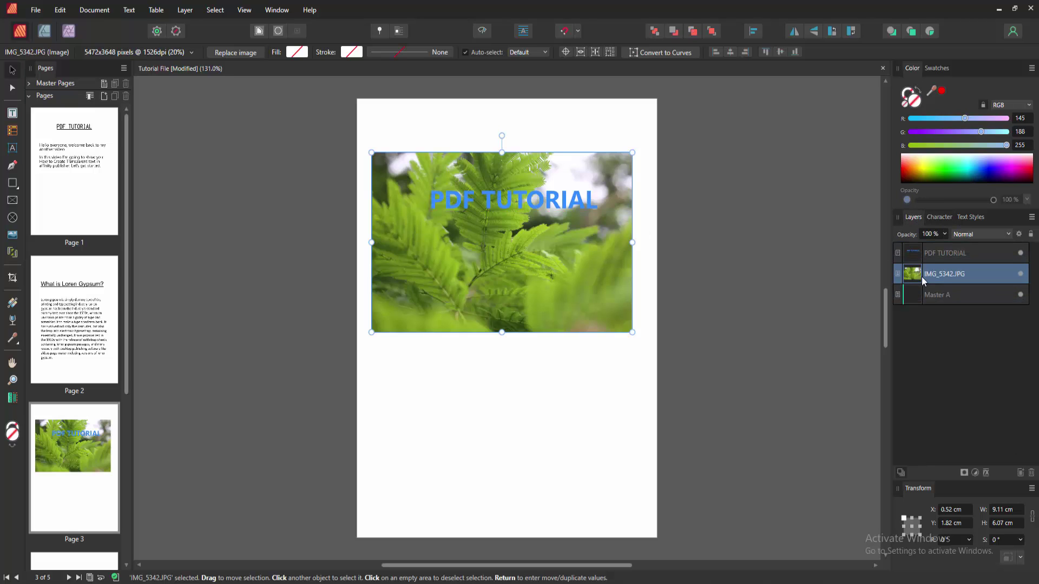
click(542, 202)
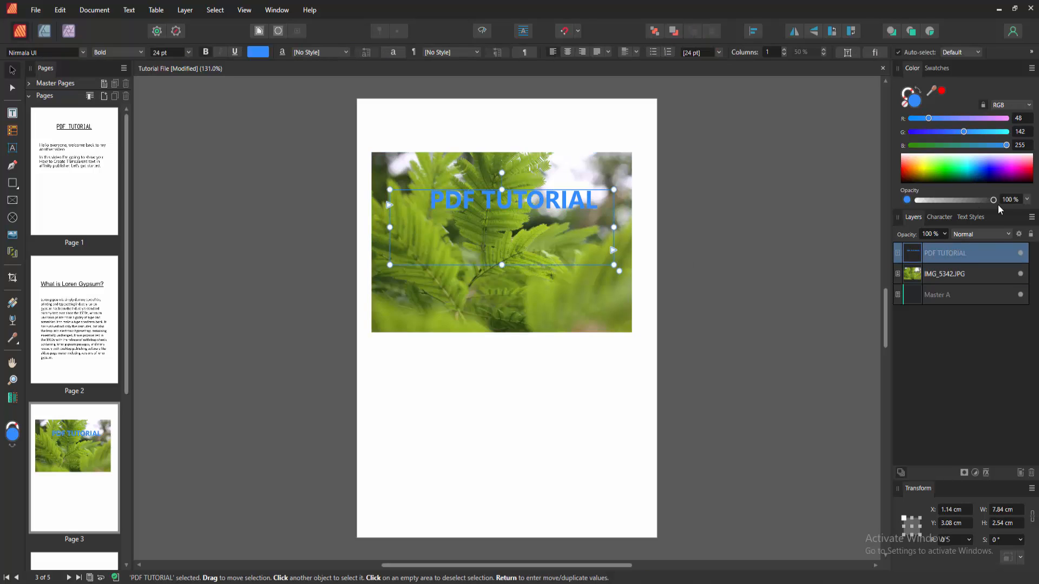
Step: Lower the text to 46% opacity and move it over the photo's lower area
drag(994, 200, 951, 200)
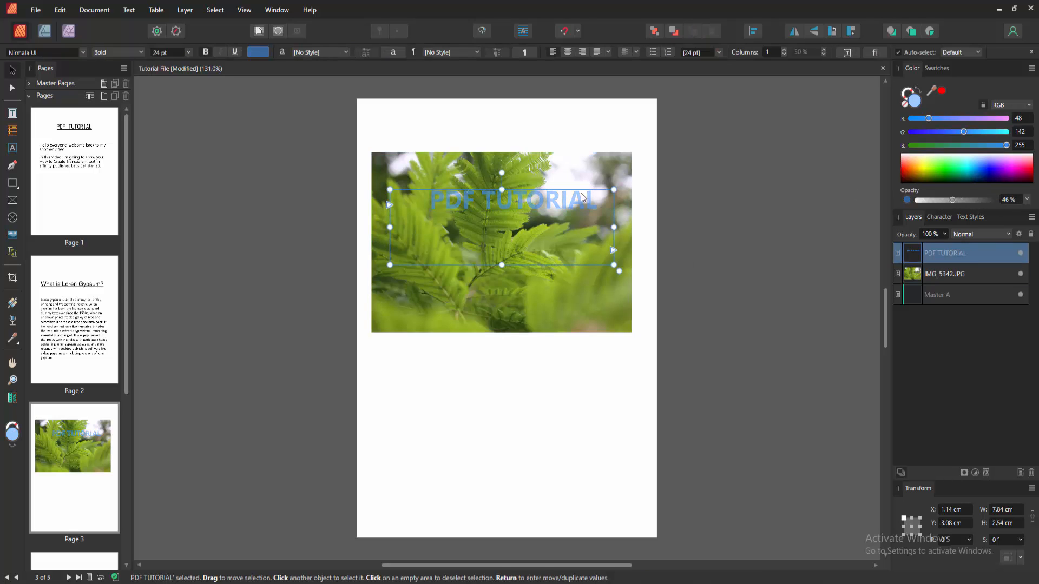
drag(581, 197, 572, 290)
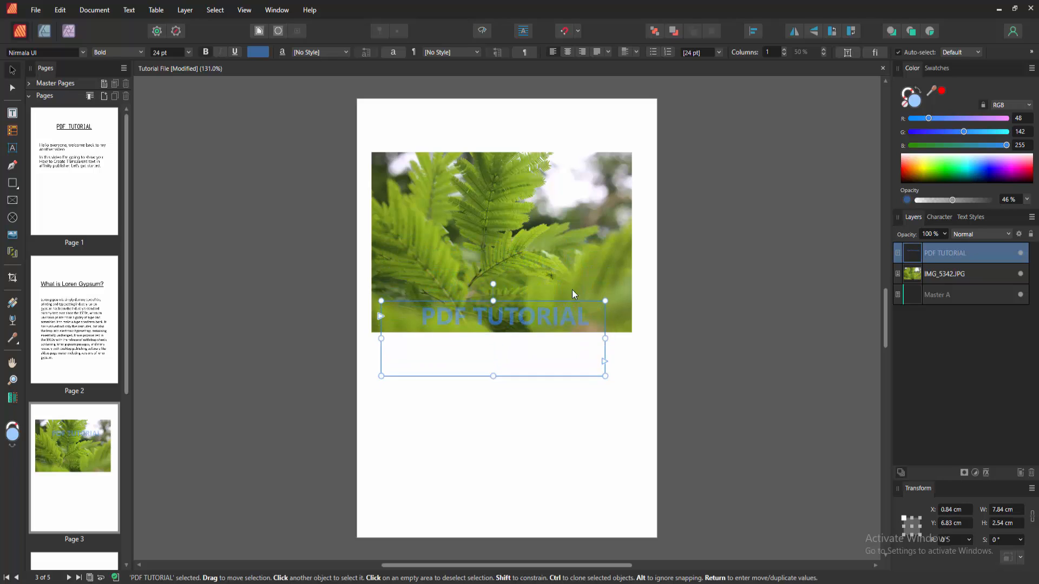
Step: Recolour the PDF TUTORIAL text pink and deselect the frame
triple_click(532, 288)
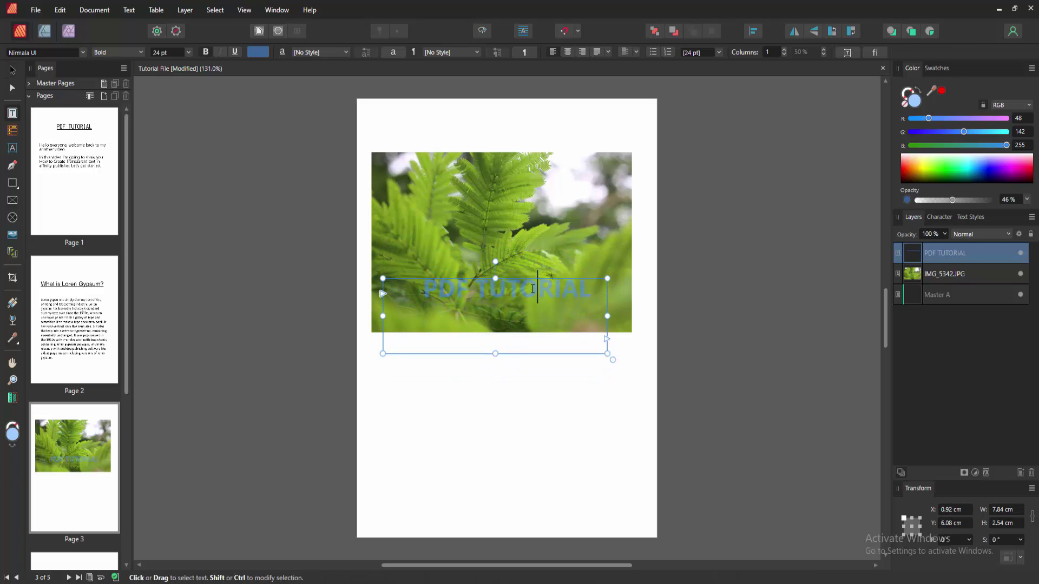
click(260, 53)
drag(303, 160, 313, 157)
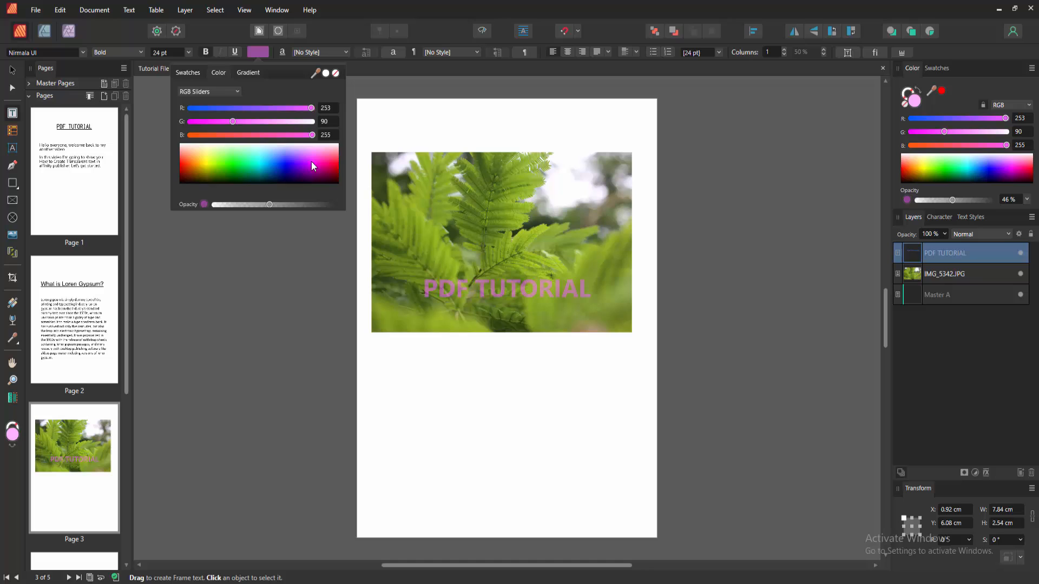
key(Escape)
key(Escape)
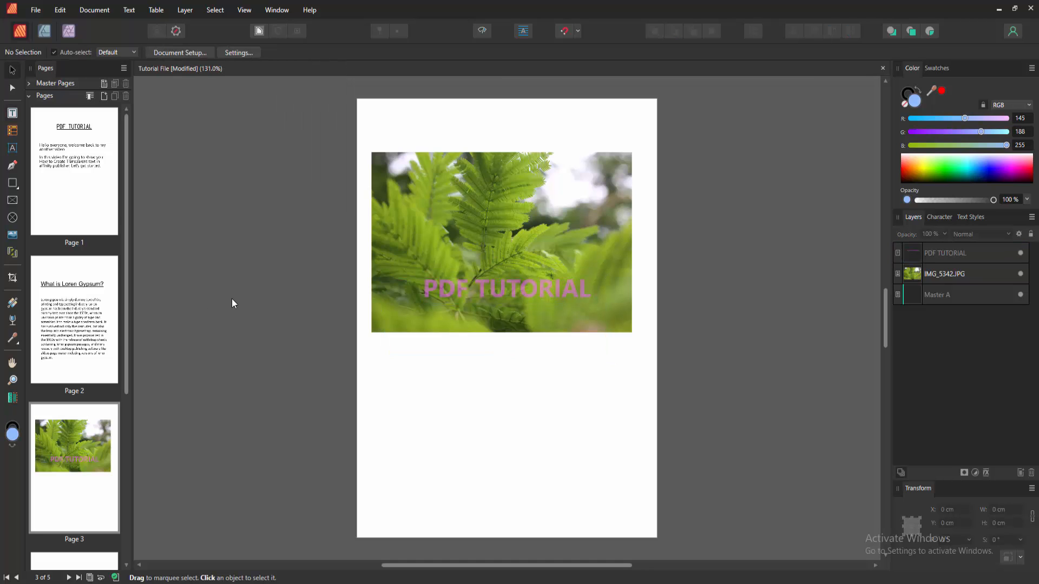
click(476, 301)
click(306, 328)
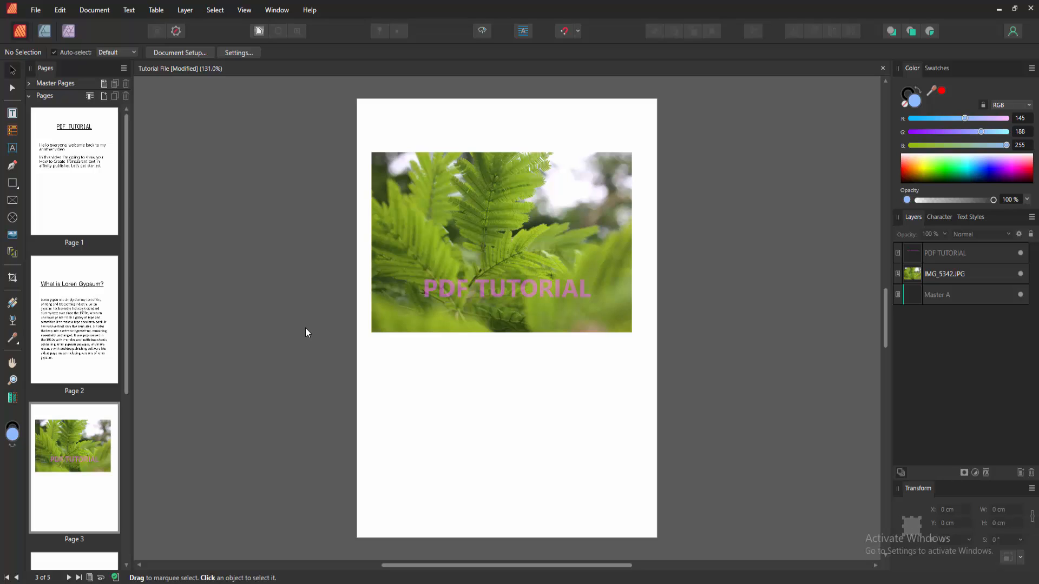